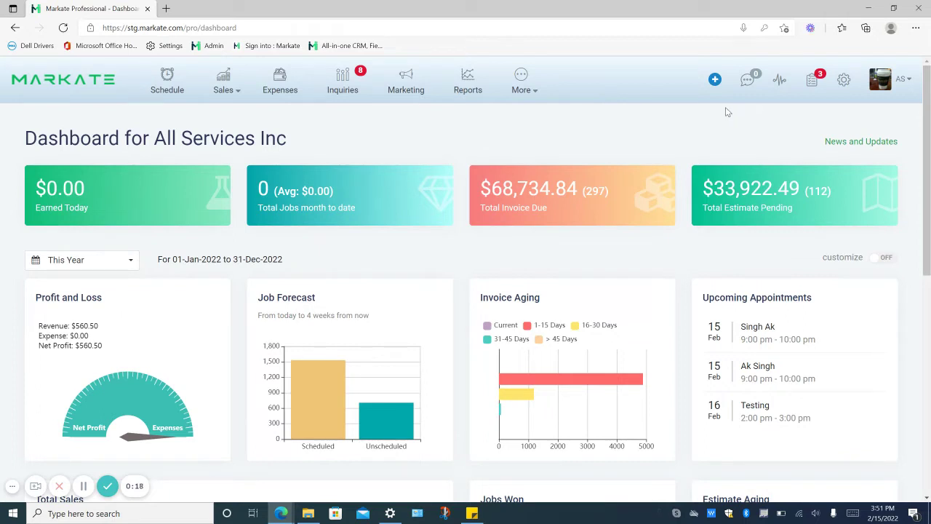
Go to Settings' online payments list and start the Wisetack financing setup
click(845, 80)
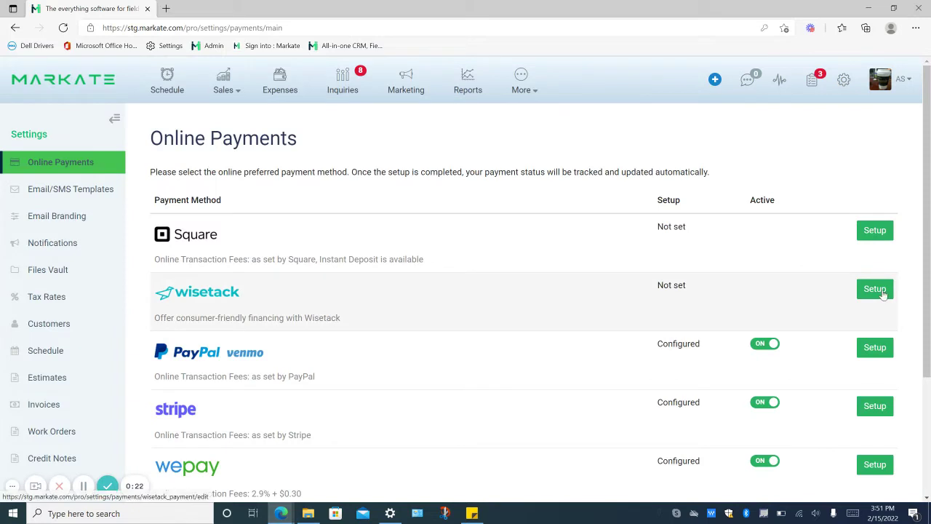
click(881, 290)
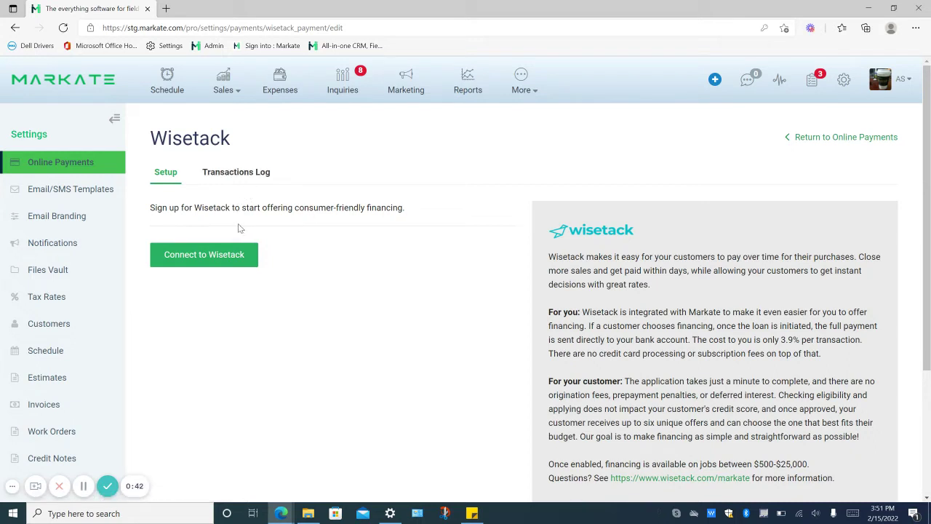
Connect to Wisetack, autofill the mobile phone number, and start the sign-up application
click(200, 266)
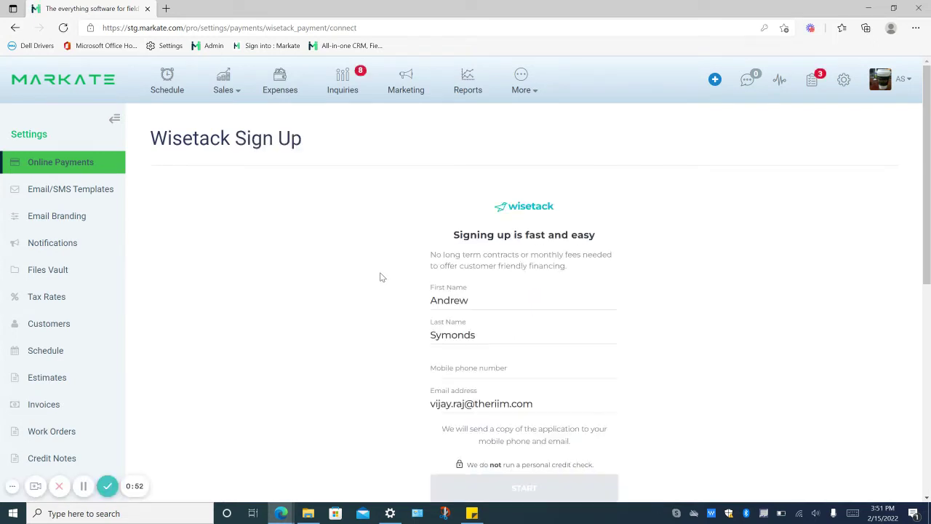
scroll(404, 271, down, 1)
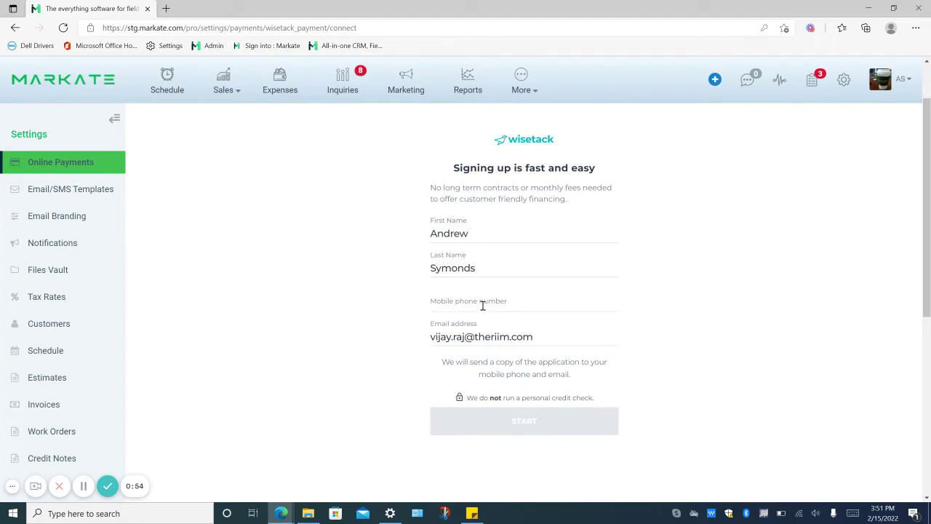
click(482, 305)
click(455, 355)
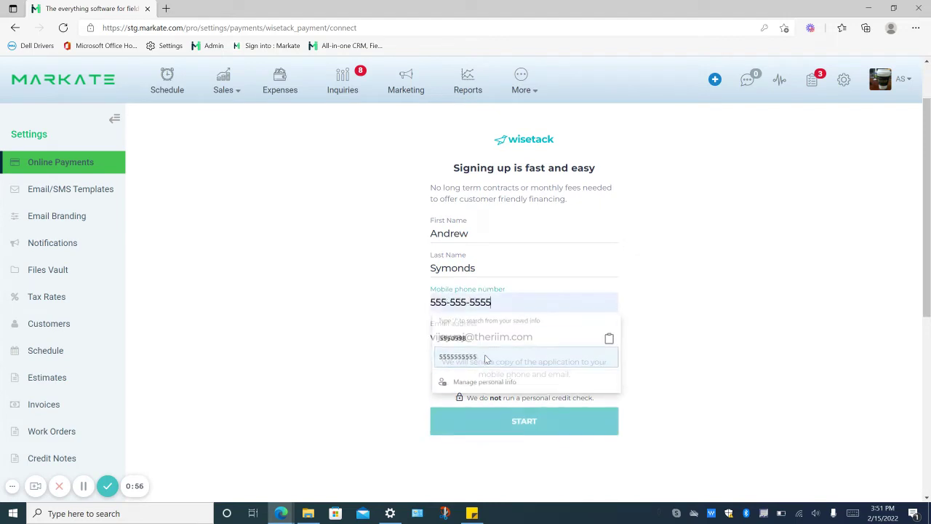
click(492, 425)
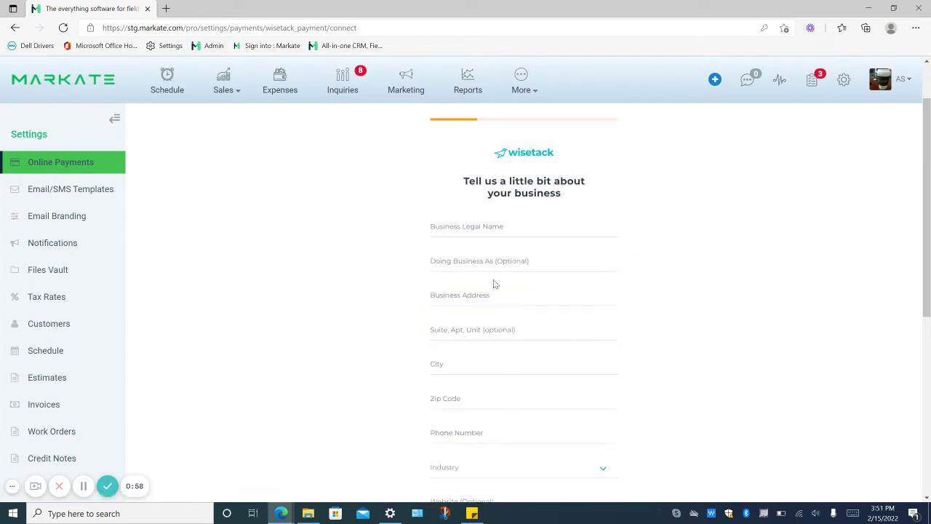
Autofill the business name and Scottsdale address, clear the DBA name, and fill the business phone
click(498, 229)
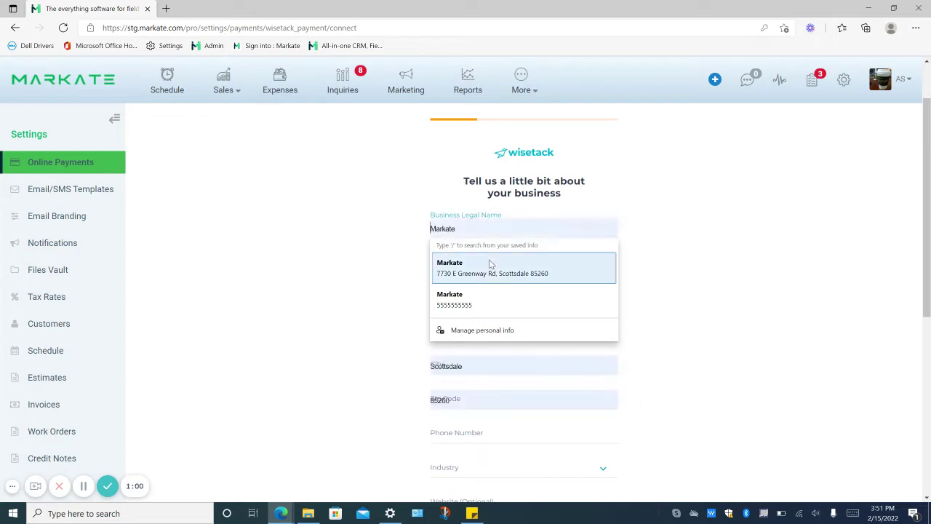
click(491, 262)
click(586, 267)
key(ctrl+a)
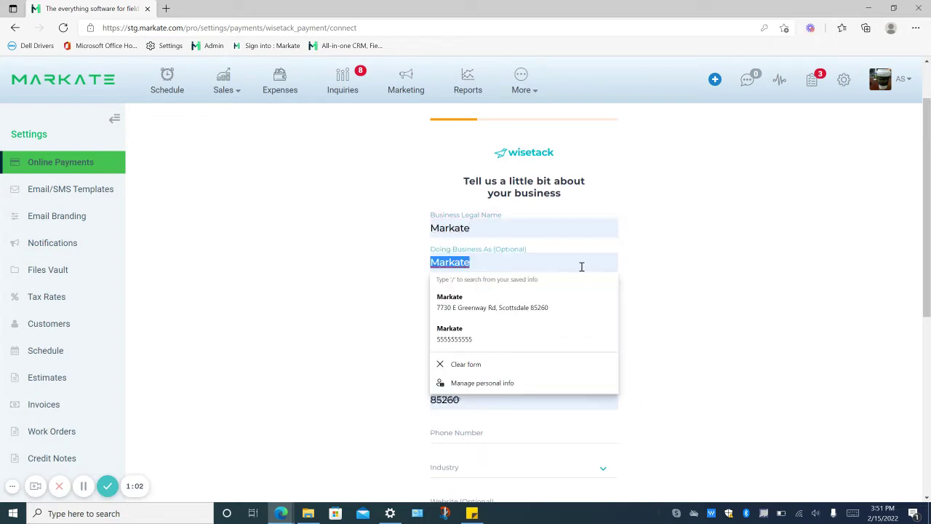
key(BackSpace)
click(641, 258)
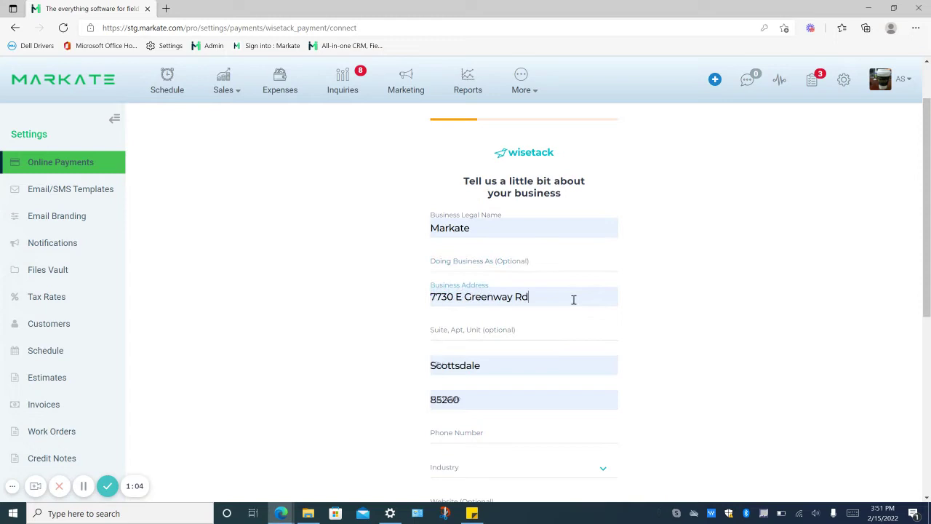
click(533, 370)
scroll(567, 378, down, 3)
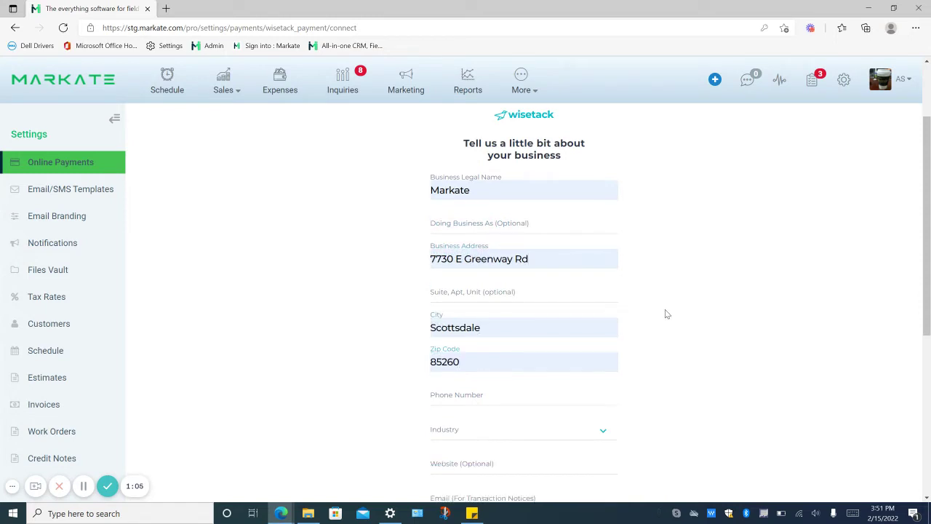
click(568, 234)
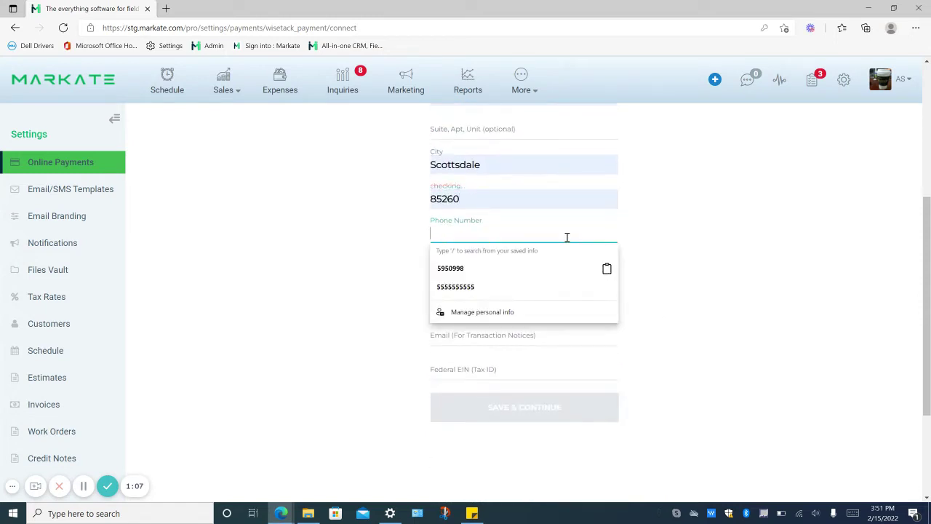
click(521, 291)
Choose Home Services industry, fill the notification email, enter the federal EIN, and save
click(539, 271)
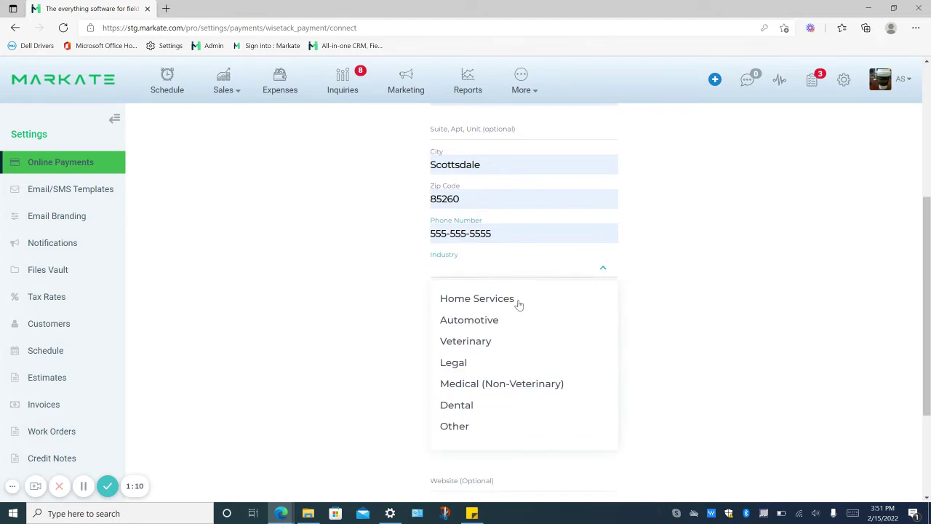
click(519, 300)
click(511, 339)
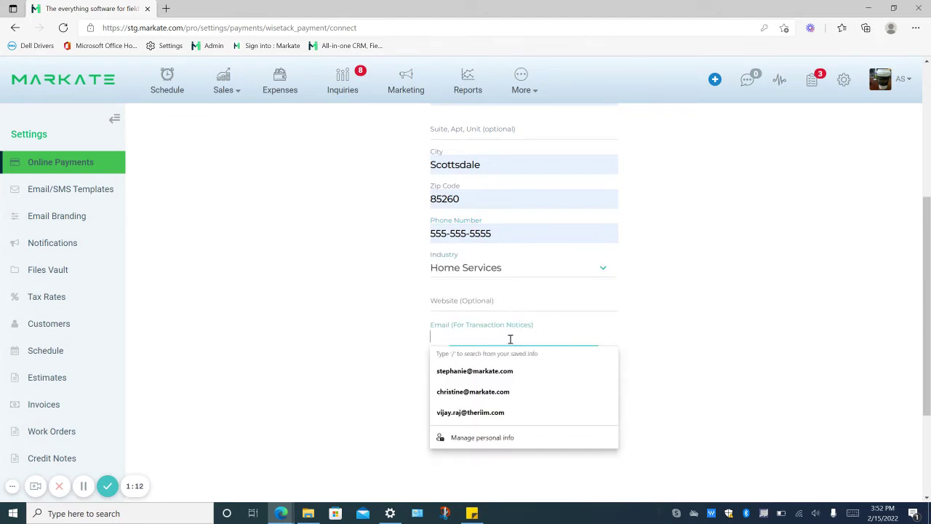
click(501, 371)
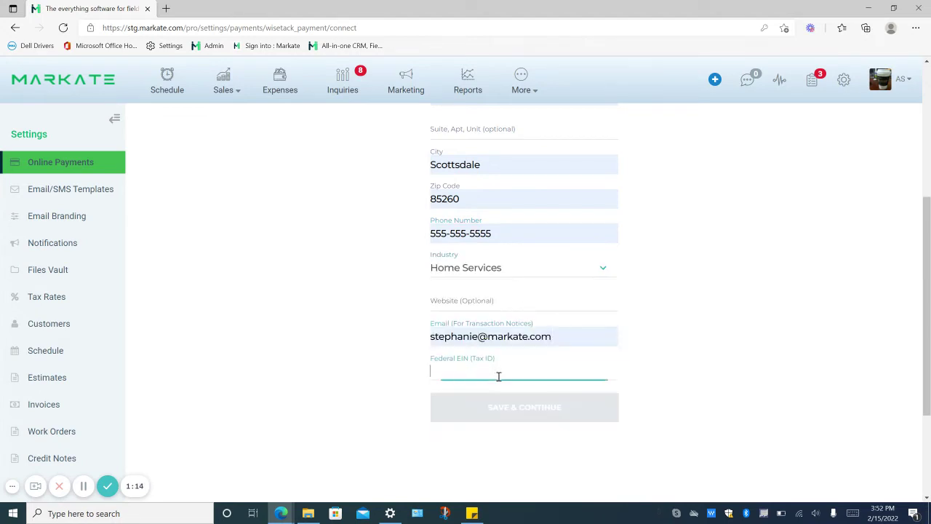
text(22-22)
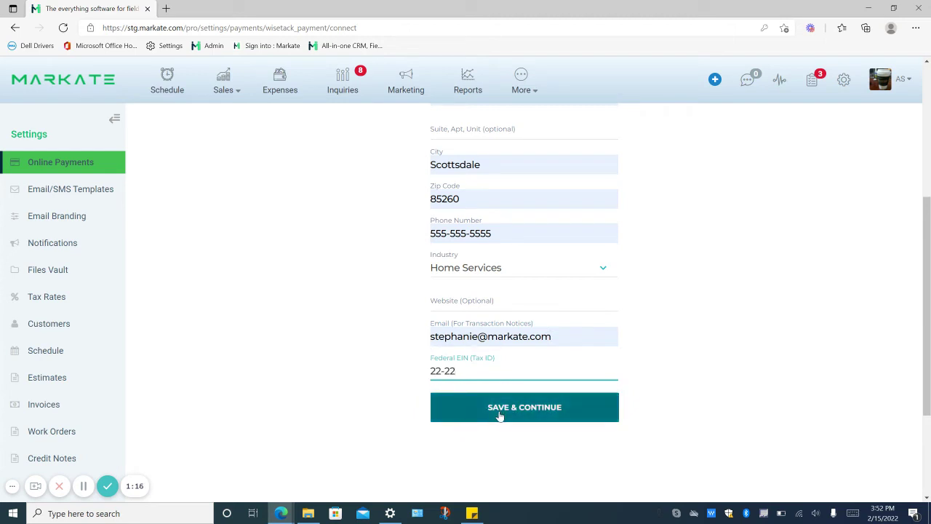
text(22222)
click(499, 411)
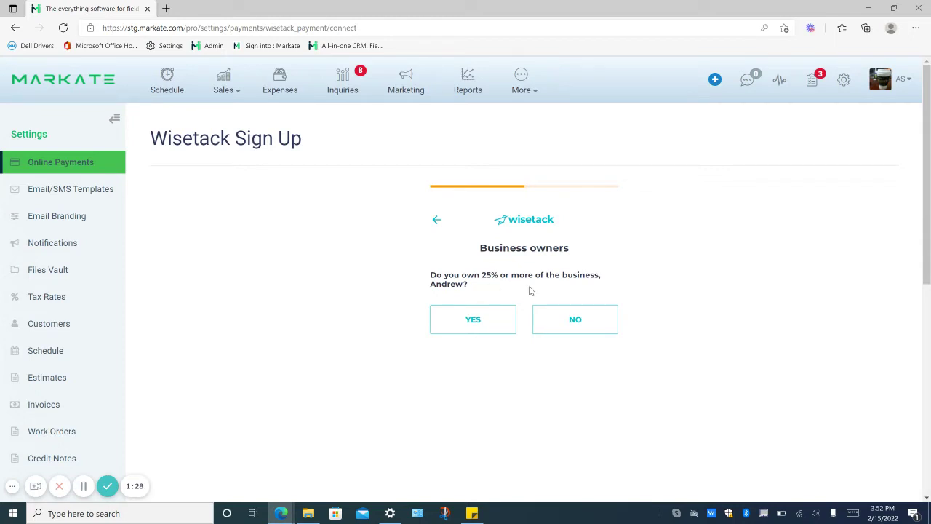
Answer No to owning 25% or more and review the Add Owner page
click(548, 325)
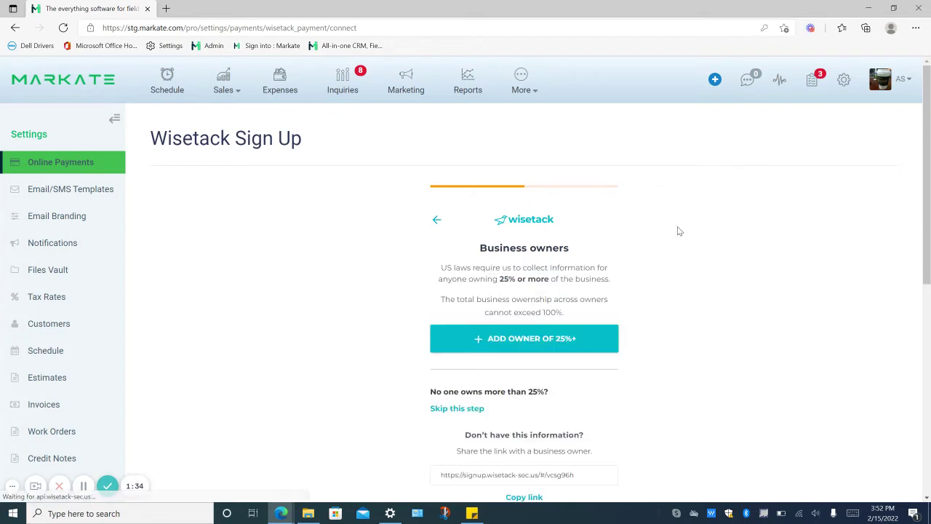
scroll(677, 231, down, 2)
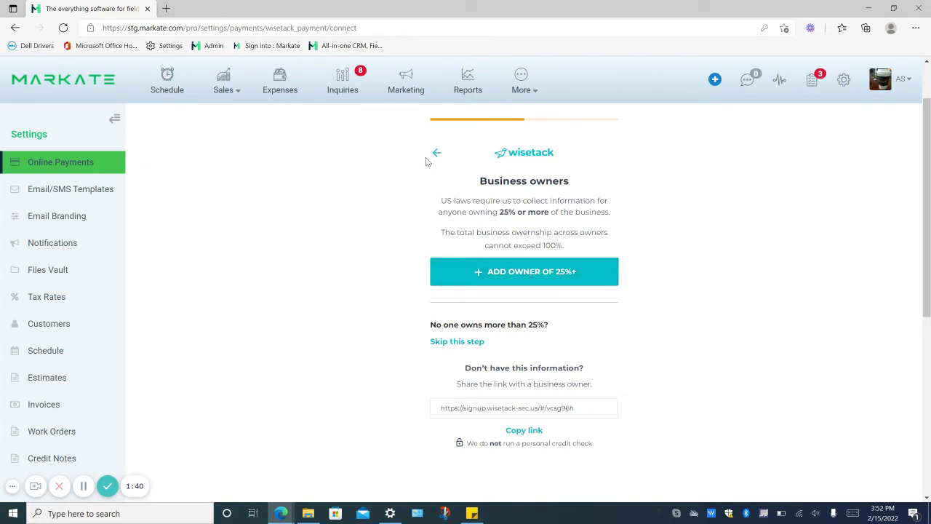
Mark the owner as holding 25% or more with a 90% share and enter their street address
click(460, 256)
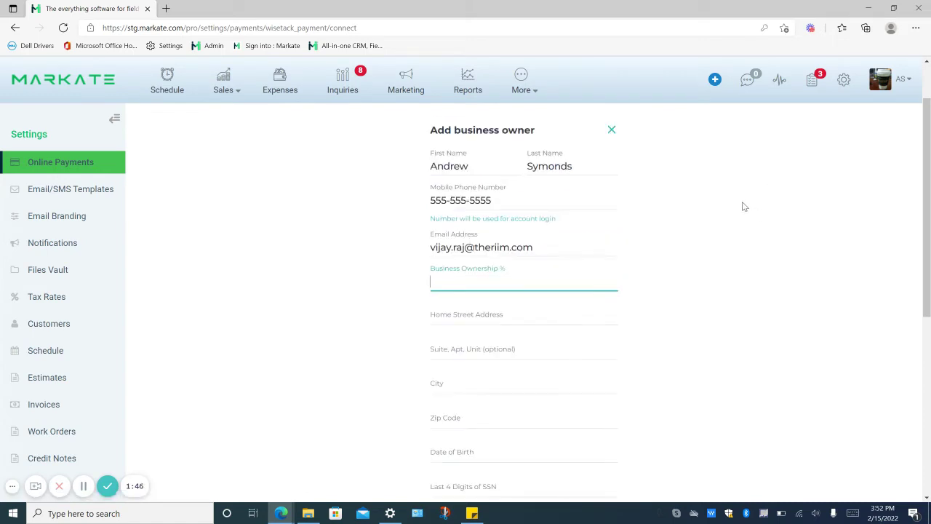
text(90)
scroll(554, 308, down, 1)
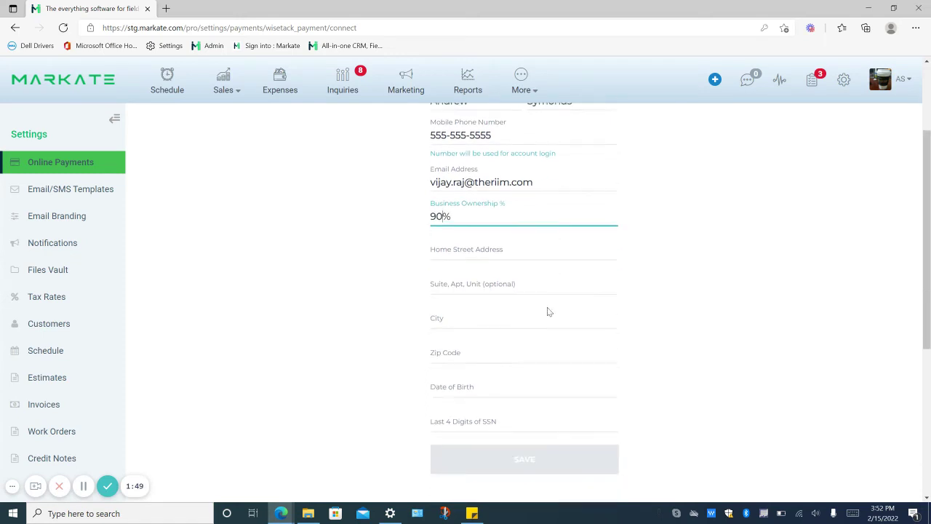
click(546, 251)
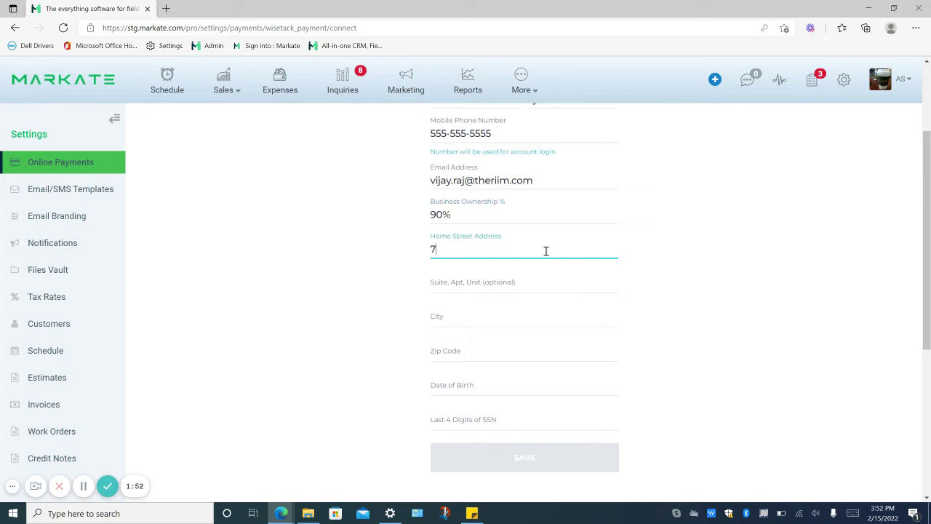
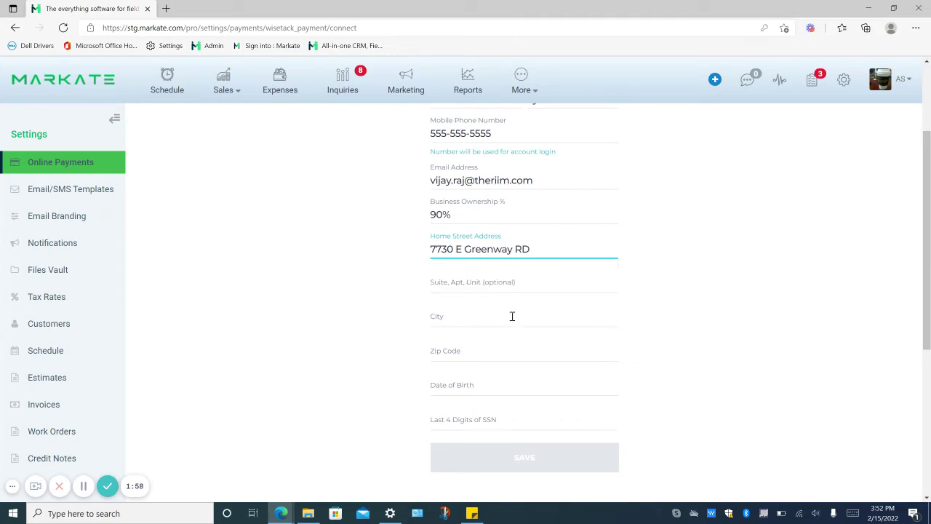
Enter the owner's city, zip code, birth date and last four SSN digits, and save
click(513, 311)
text(Pho)
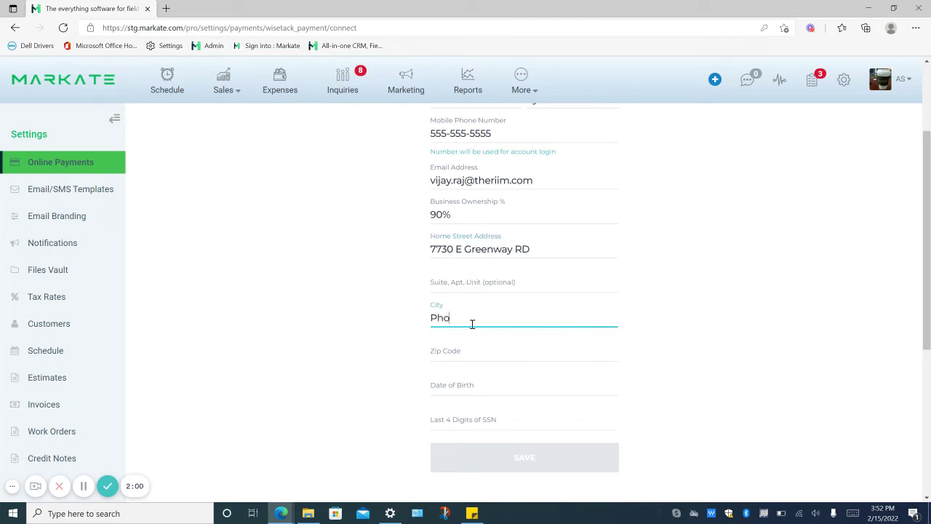
text(enix)
key(Tab)
text(856)
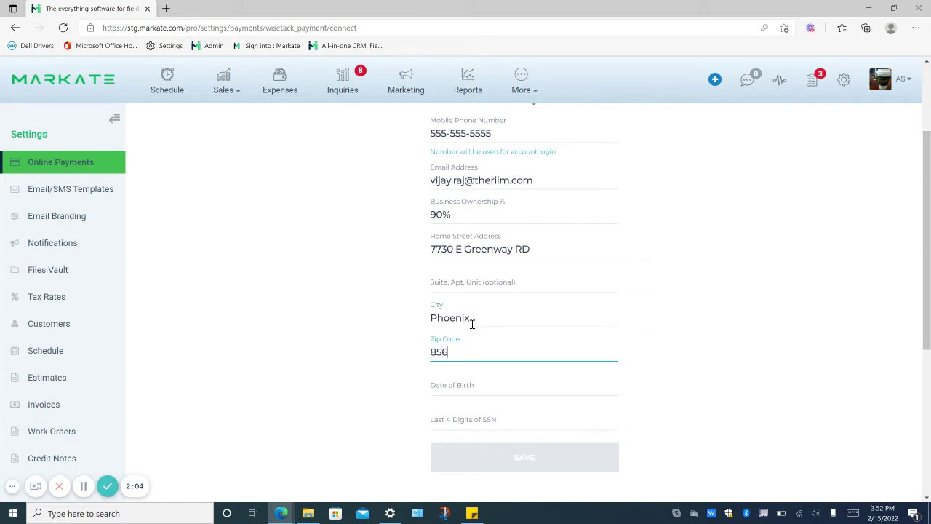
text(20)
click(582, 387)
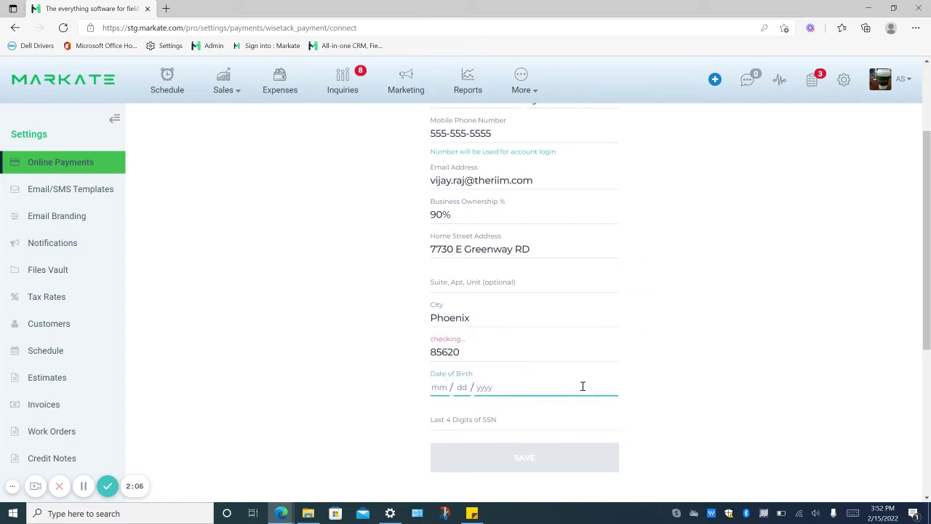
text(01 / 01 /)
text(1984)
click(492, 426)
text(1212)
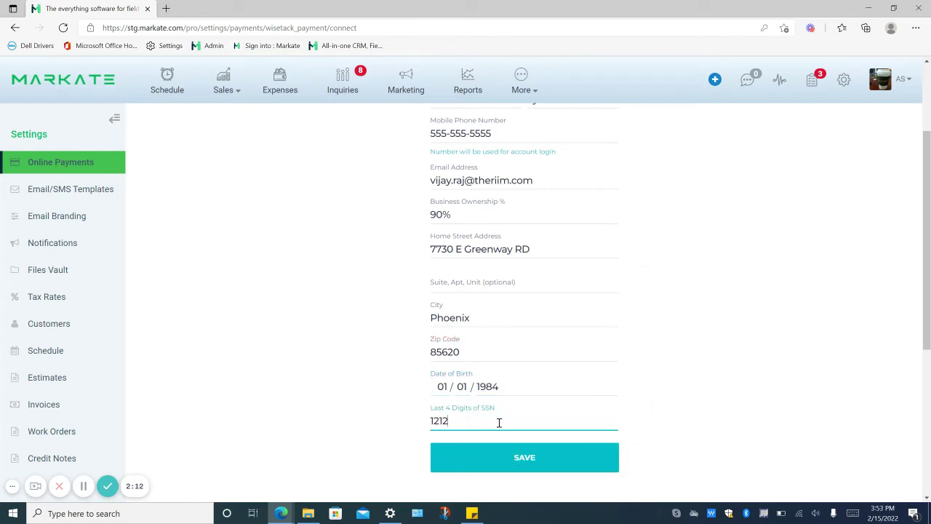
click(469, 470)
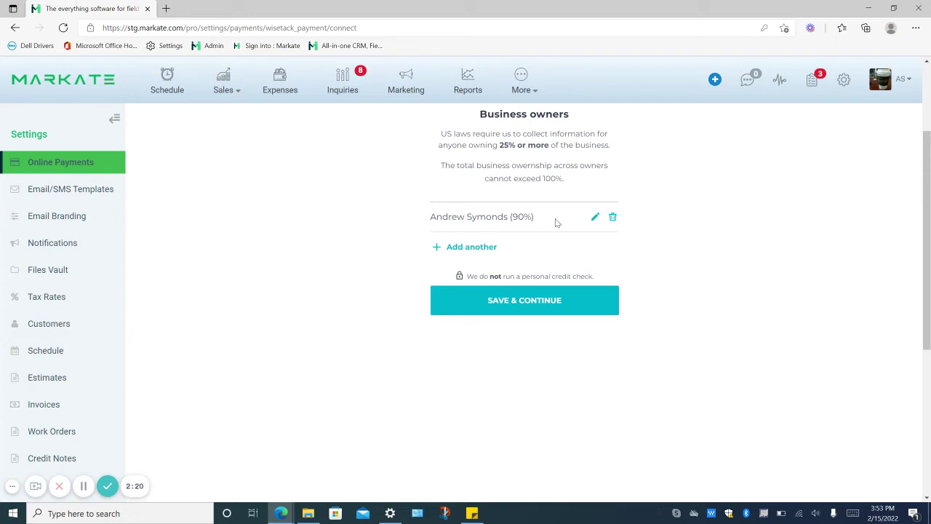
Confirm the owners list, select the existing owner as executive, and accept Wisetack's terms
click(525, 303)
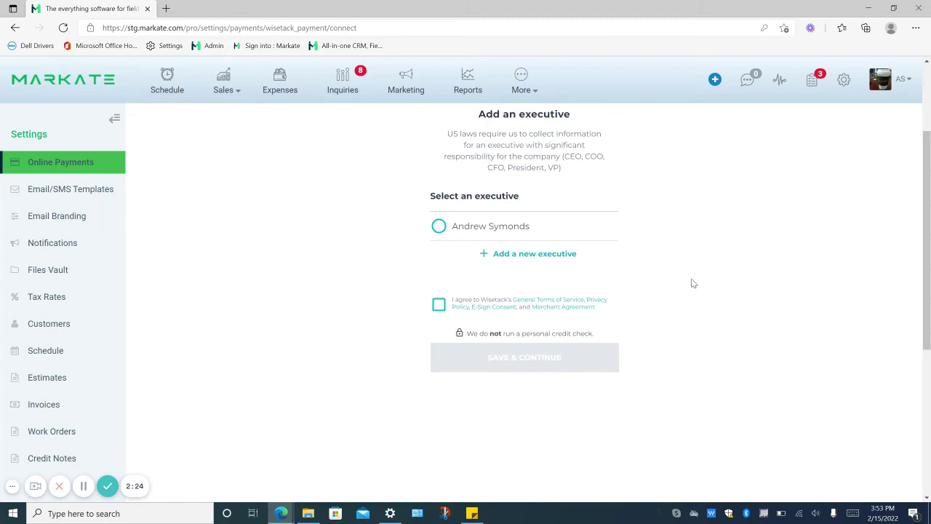
click(437, 228)
click(438, 311)
click(553, 367)
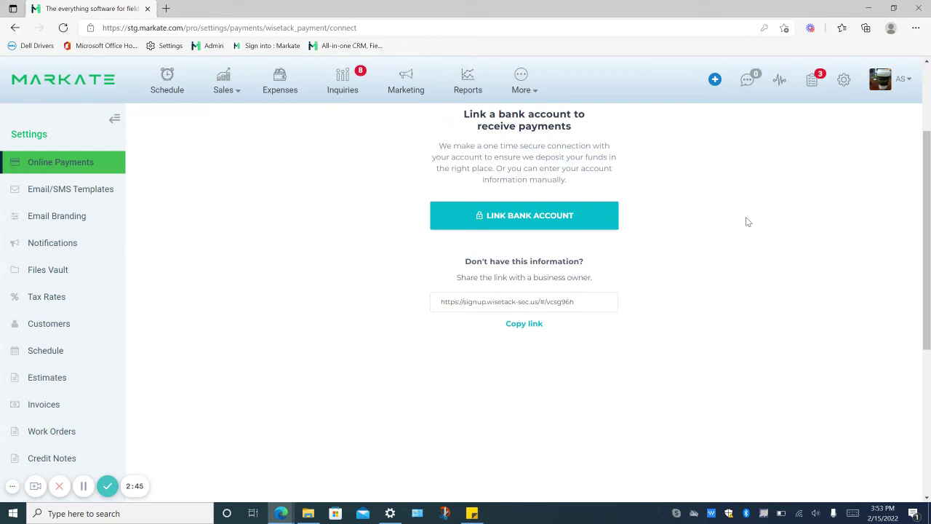
Start Plaid bank linking, choose Chase, and submit the bank username and password
click(479, 217)
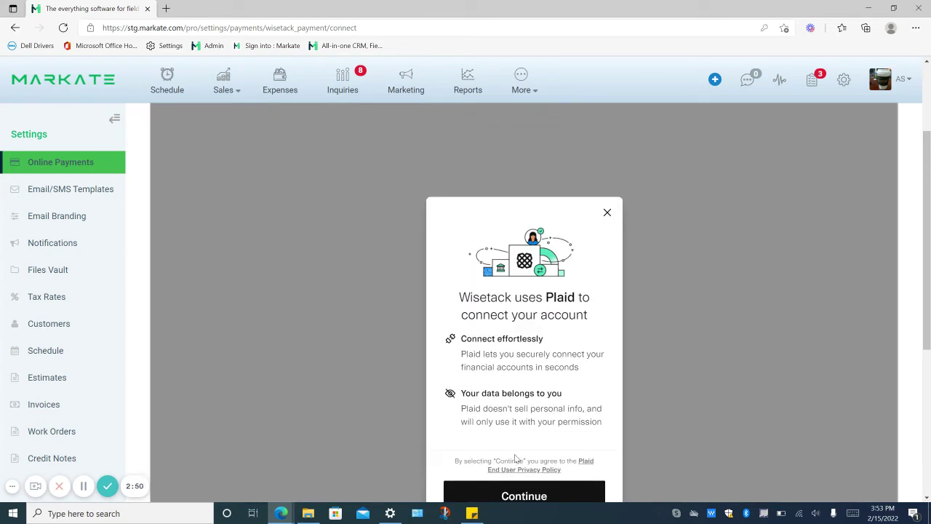
click(509, 498)
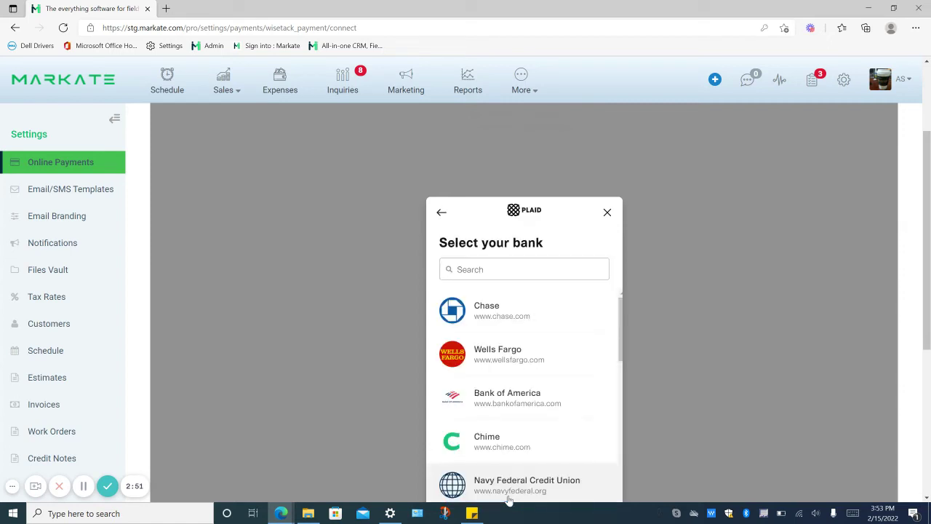
click(559, 309)
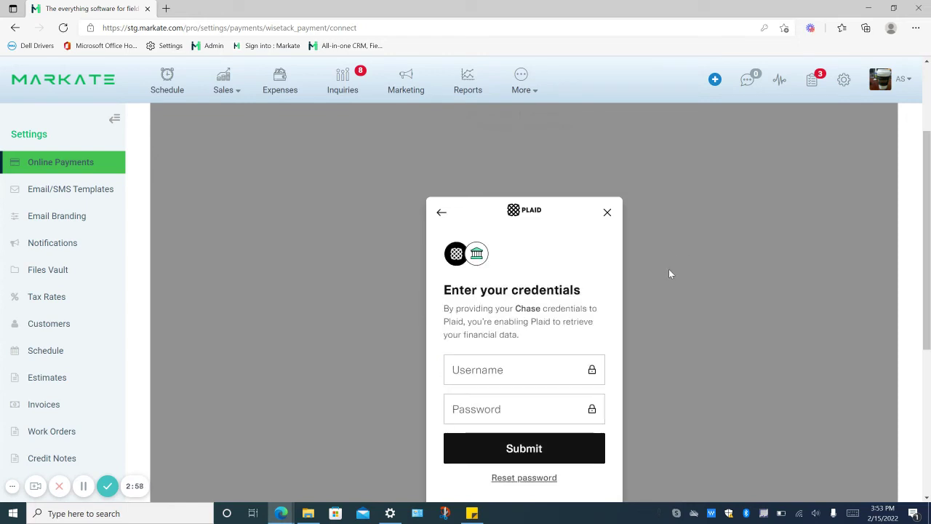
click(501, 367)
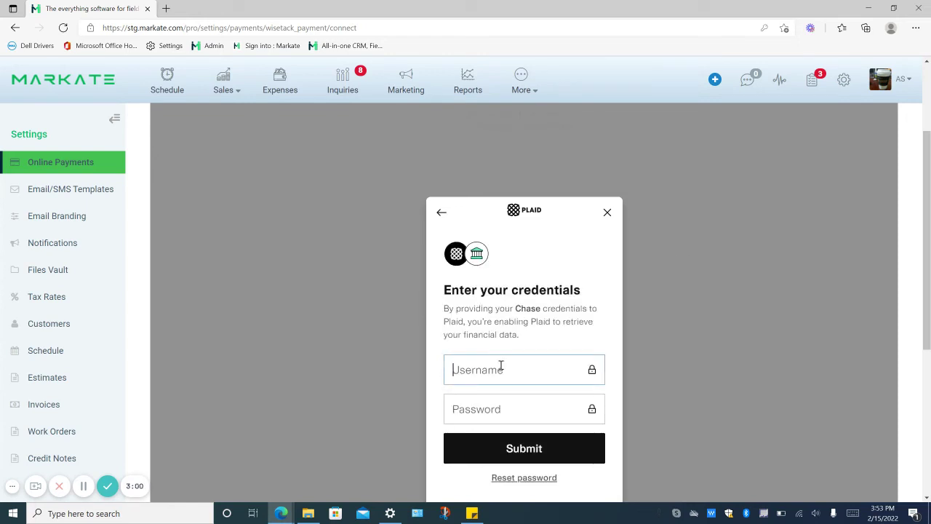
text(user_good)
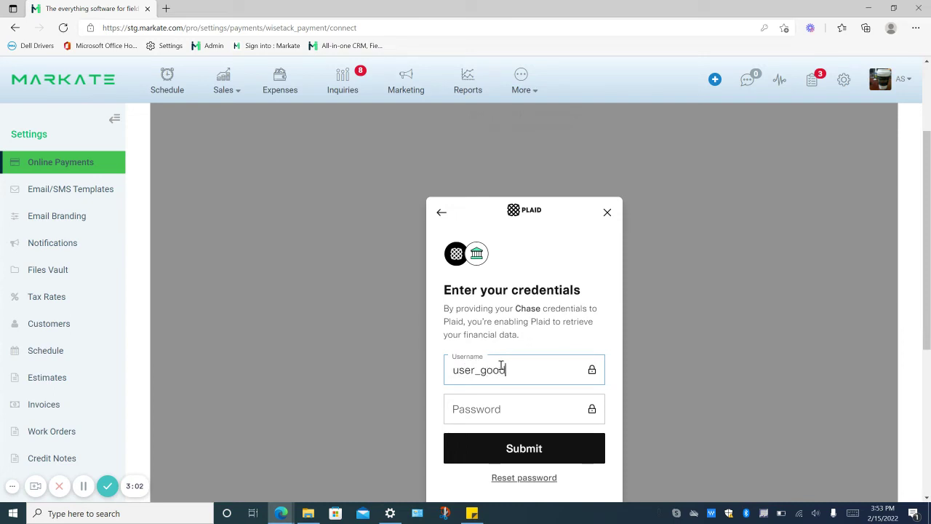
key(Tab)
text(pass_g)
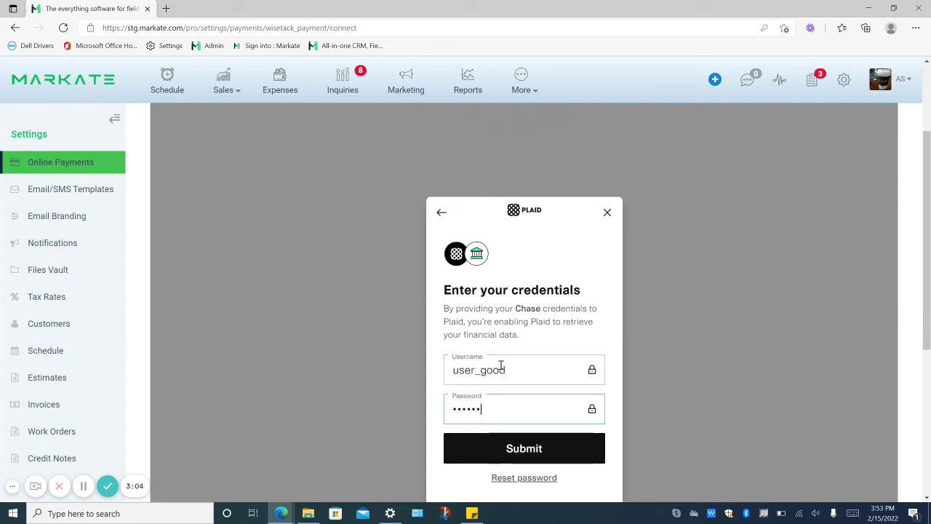
text(ood)
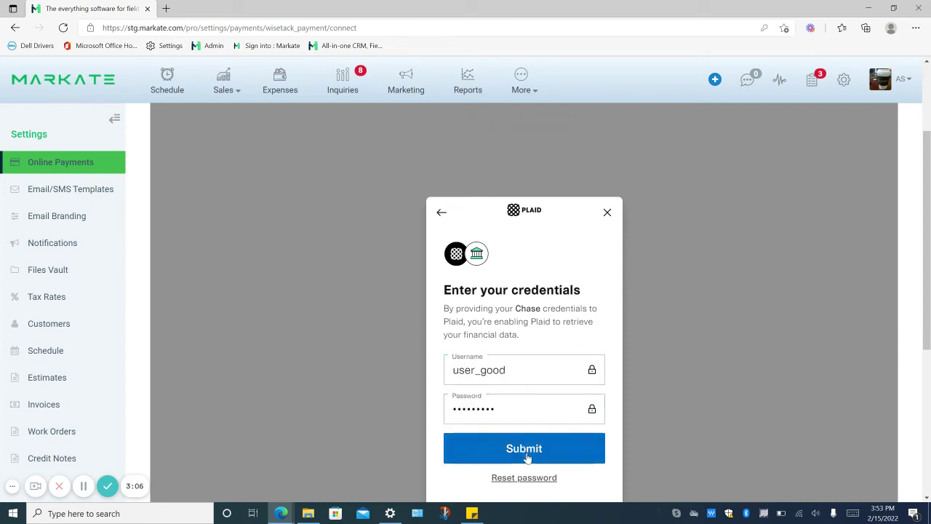
click(526, 455)
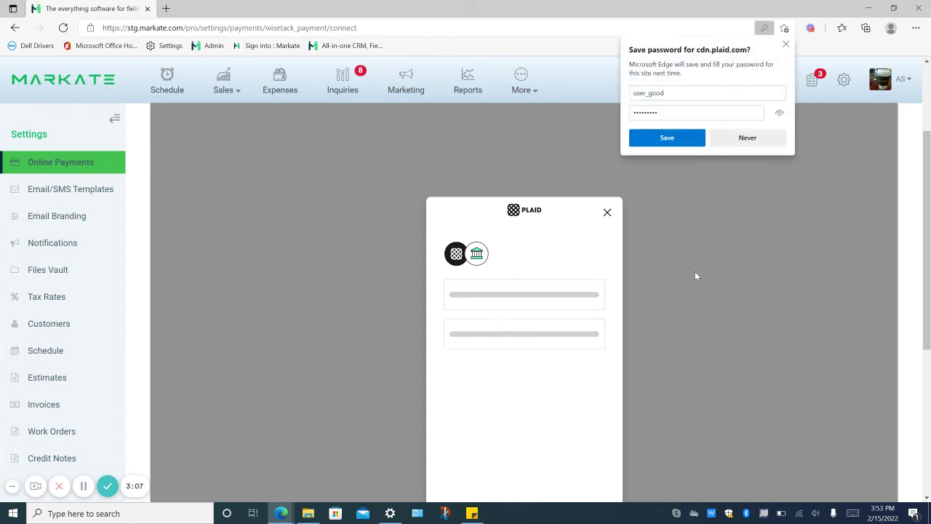
Decline saving the browser password, select Plaid Checking as primary account, and confirm the link
click(761, 139)
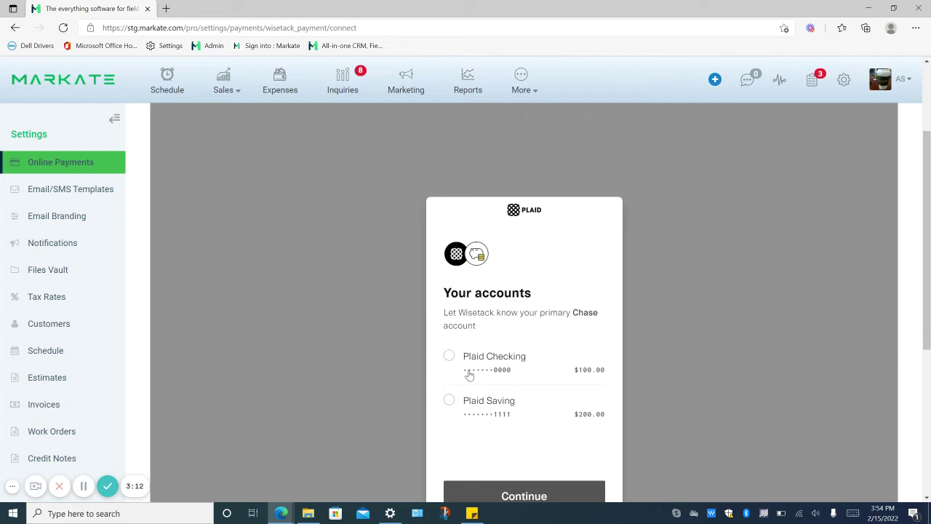
click(450, 357)
click(480, 495)
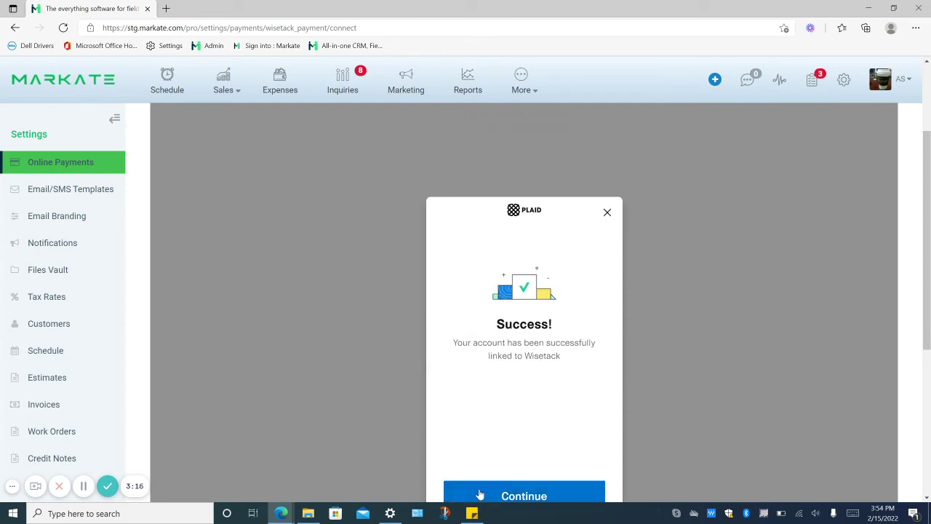
click(480, 496)
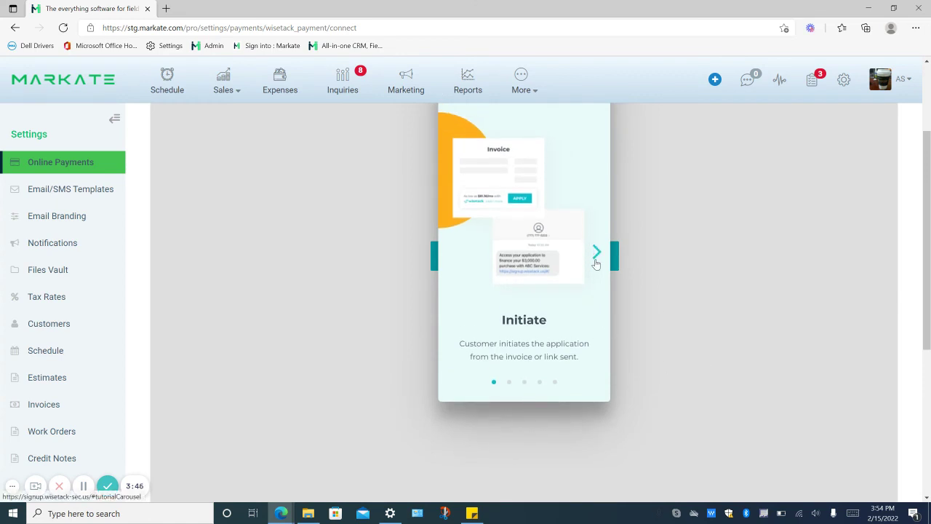
Page through the Wisetack onboarding slides to the release-funds slide and close the tour
click(595, 260)
click(595, 260)
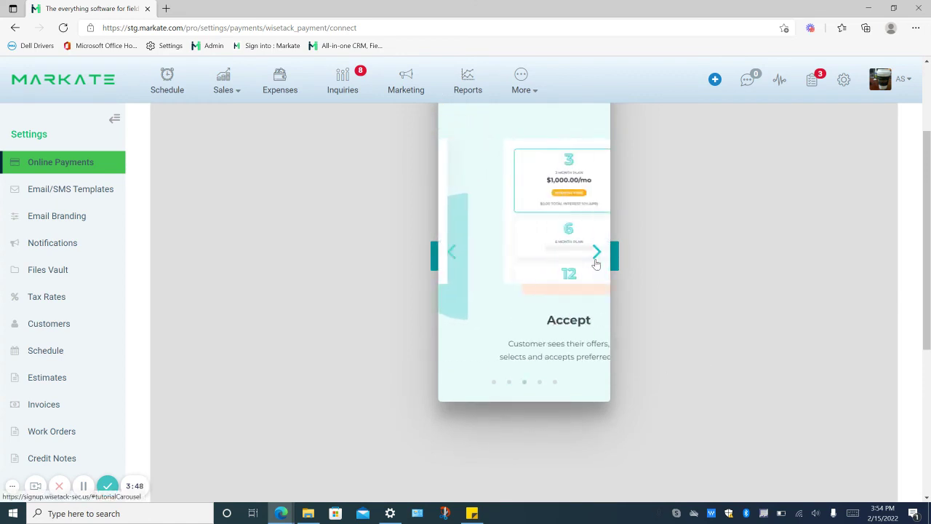
click(596, 259)
click(596, 258)
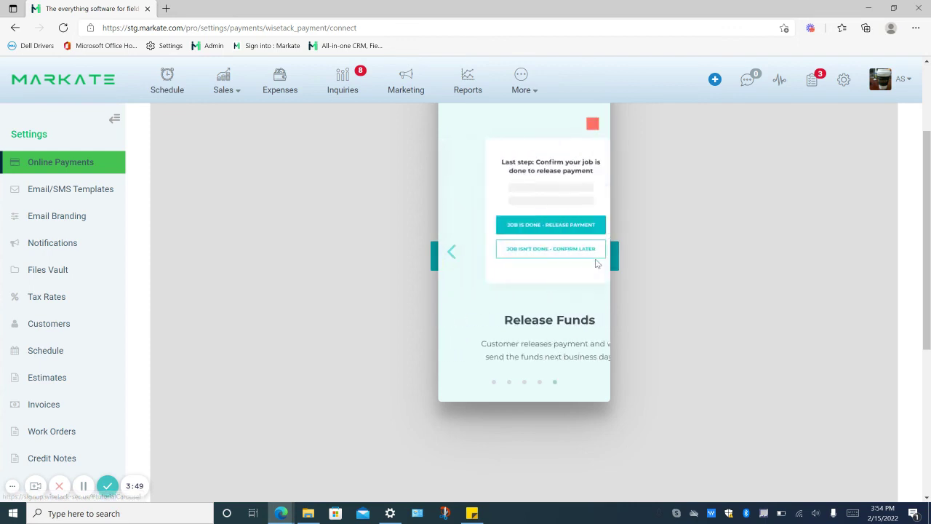
click(671, 213)
Review the submitted application info, then reopen Wisetack setup to see Submitted for review status
click(525, 262)
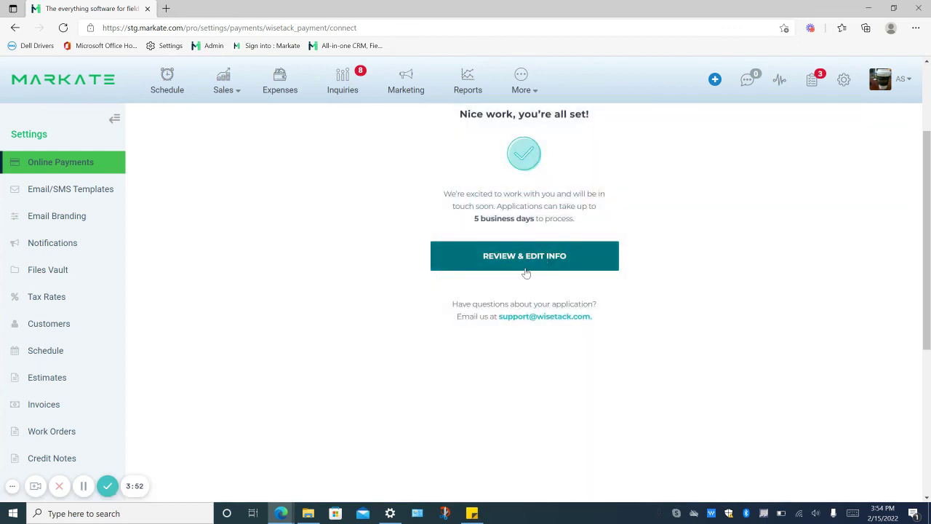
scroll(647, 239, down, 3)
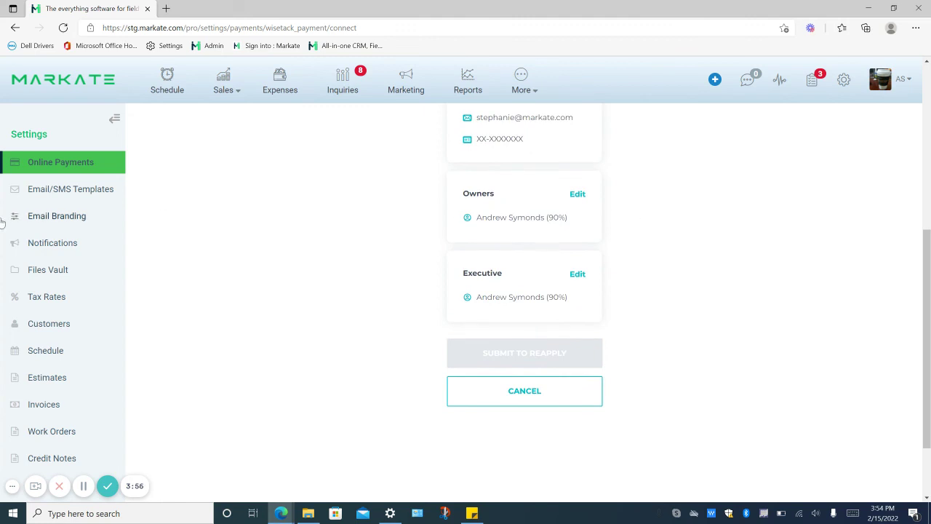
click(844, 80)
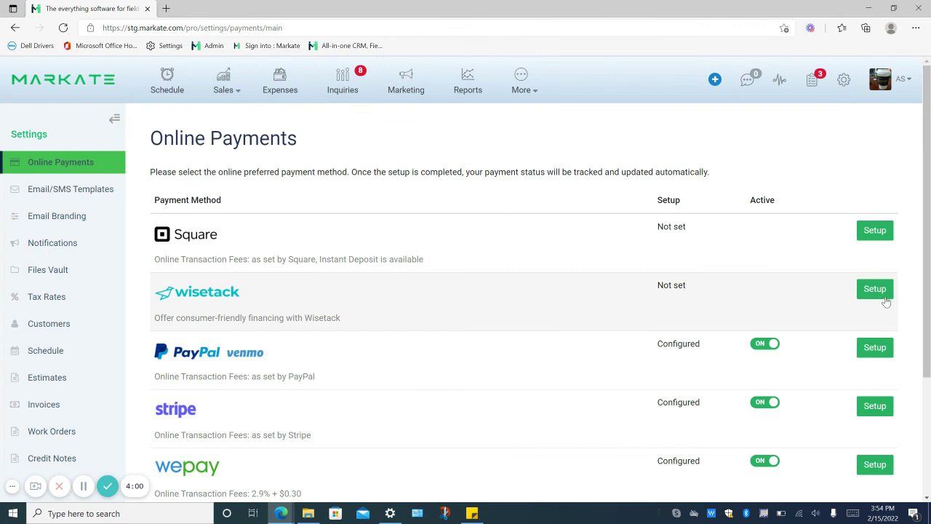
click(882, 293)
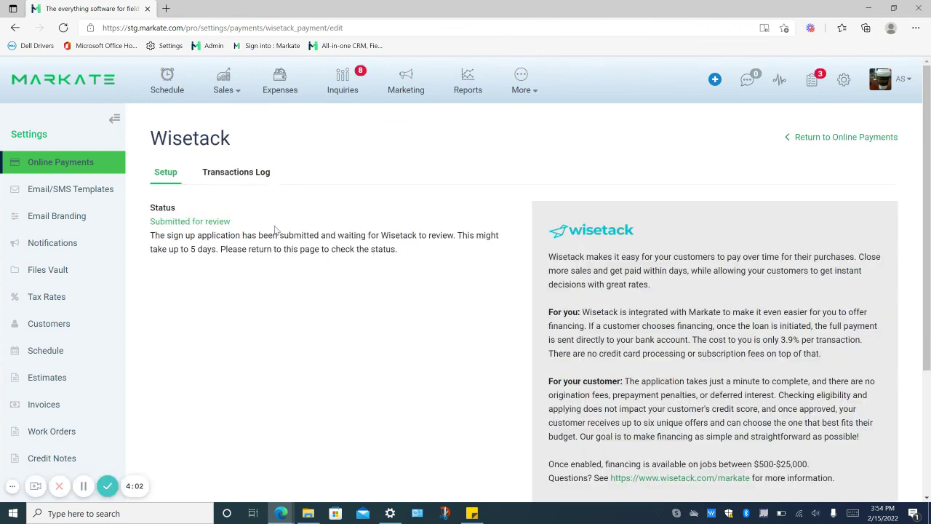